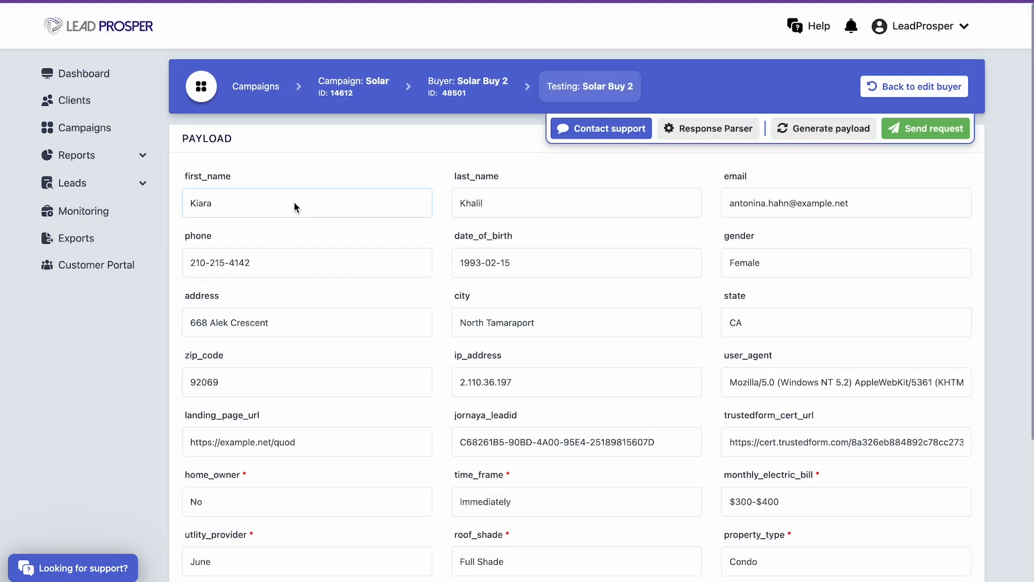
pyautogui.moveTo(294, 207); pyautogui.dragTo(164, 202)
pyautogui.write('Test')
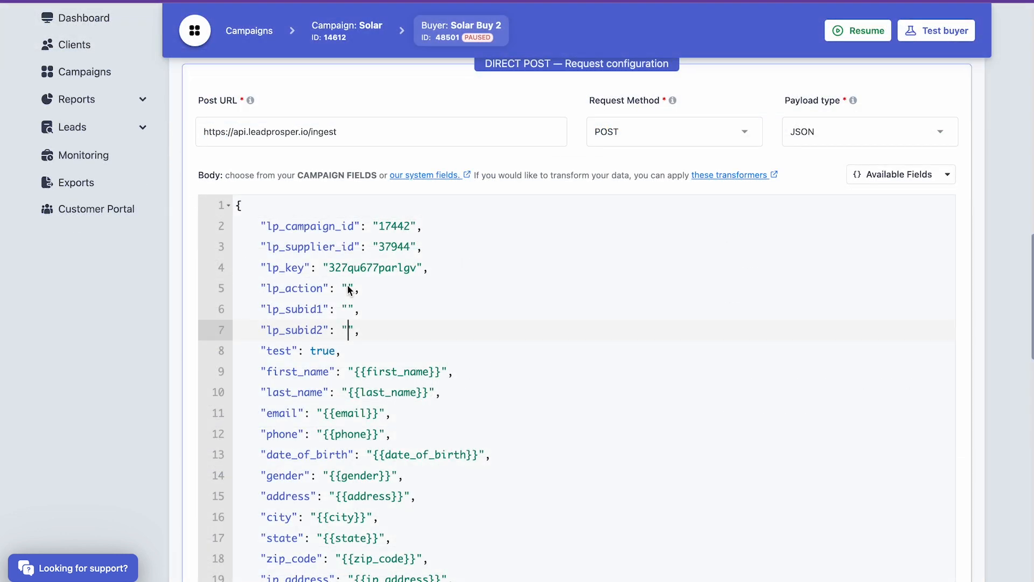
pyautogui.click(348, 288)
pyautogui.write('test')
pyautogui.press('BackSpace')
pyautogui.press('BackSpace')
pyautogui.press('BackSpace')
pyautogui.press('BackSpace')
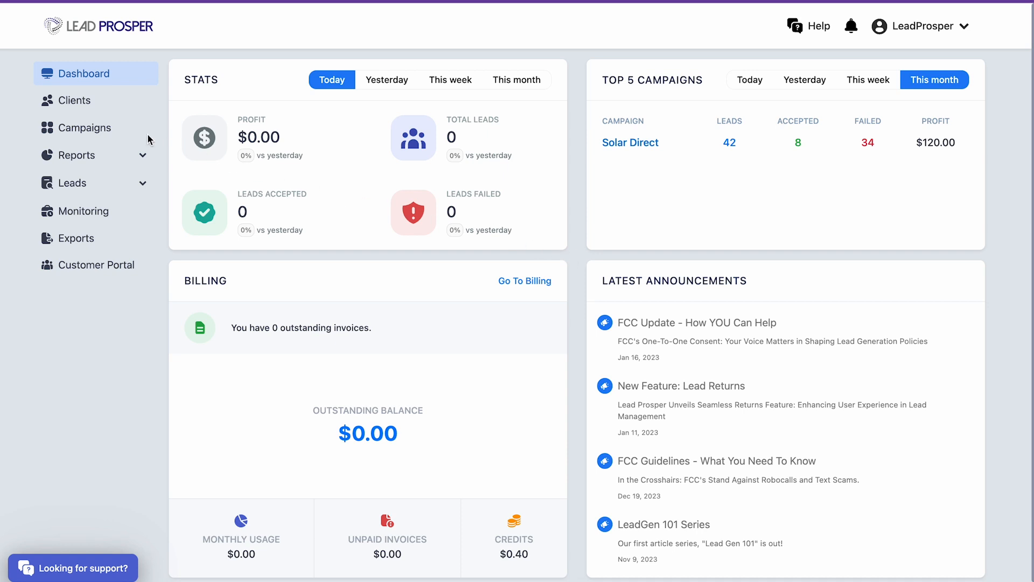
# - Open the Solar campaign and bring up the test page for its buyer Solar Buy 2
pyautogui.click(100, 129)
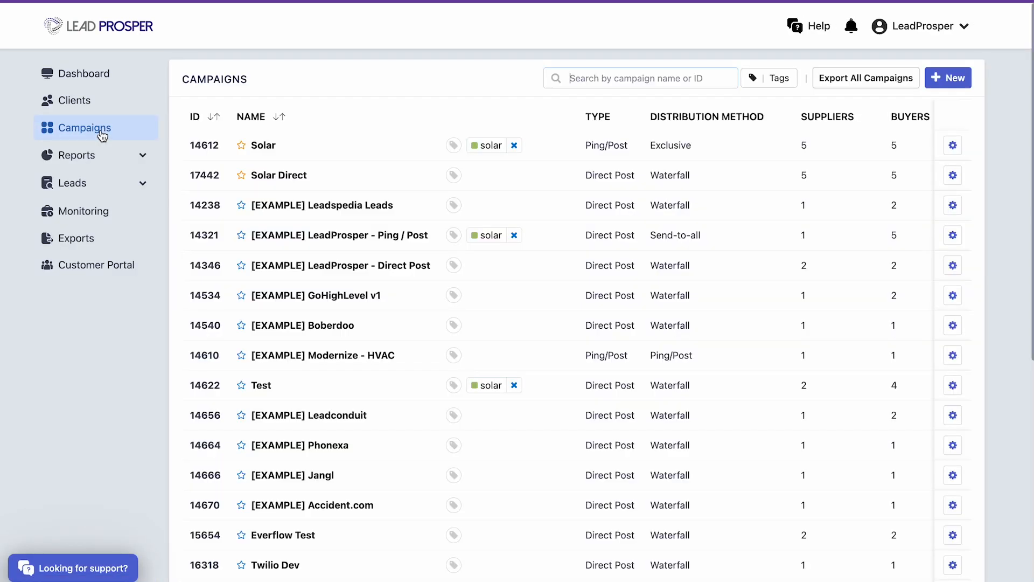
pyautogui.click(264, 146)
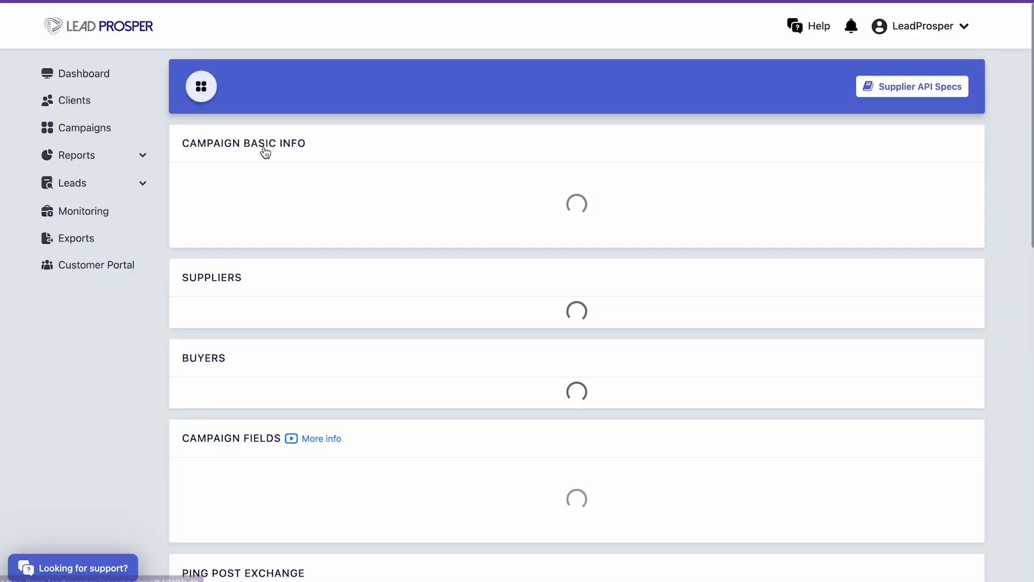
pyautogui.scroll(-1, 591, 323)
pyautogui.scroll(-4, 591, 320)
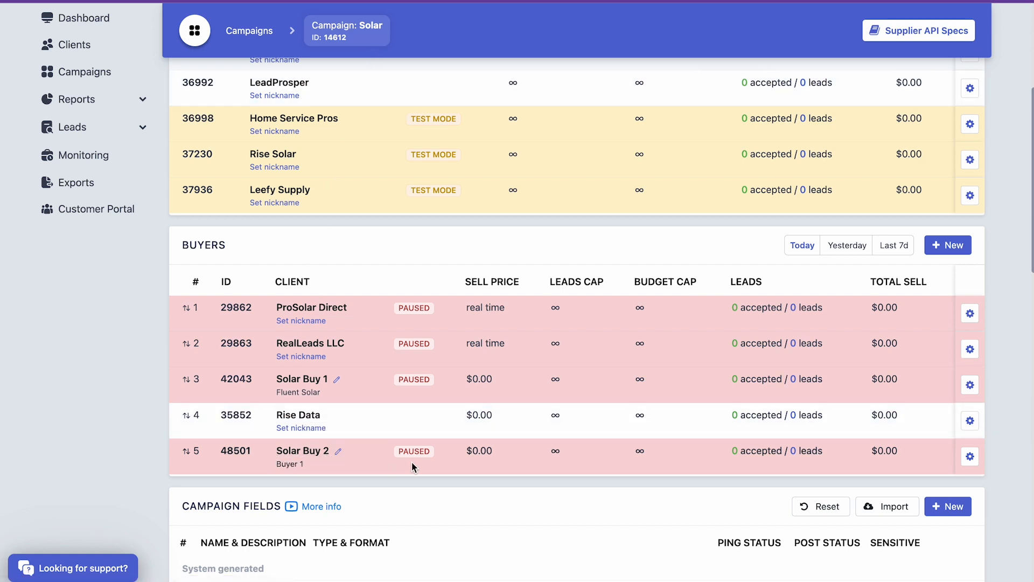
pyautogui.click(971, 457)
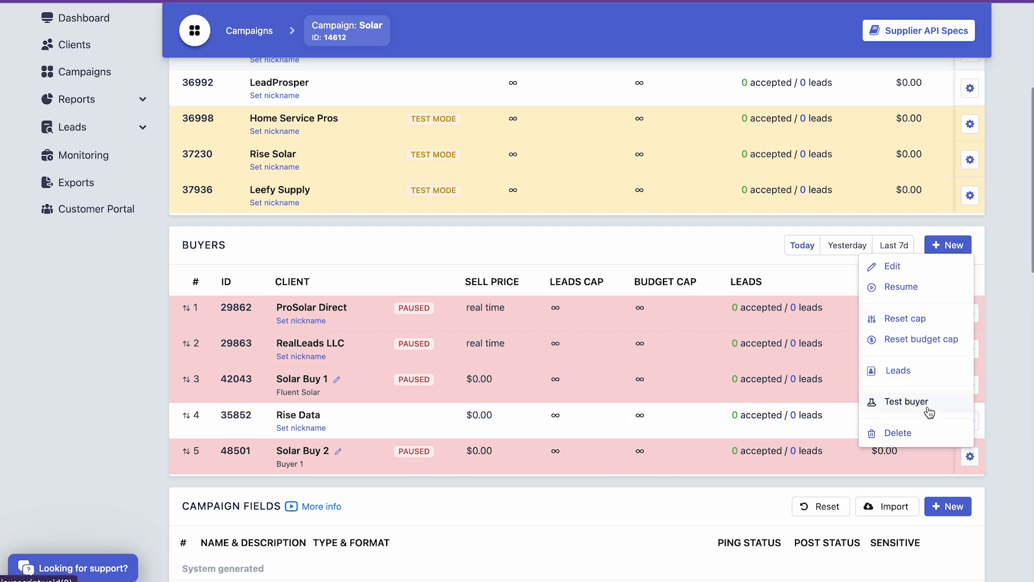
pyautogui.click(553, 483)
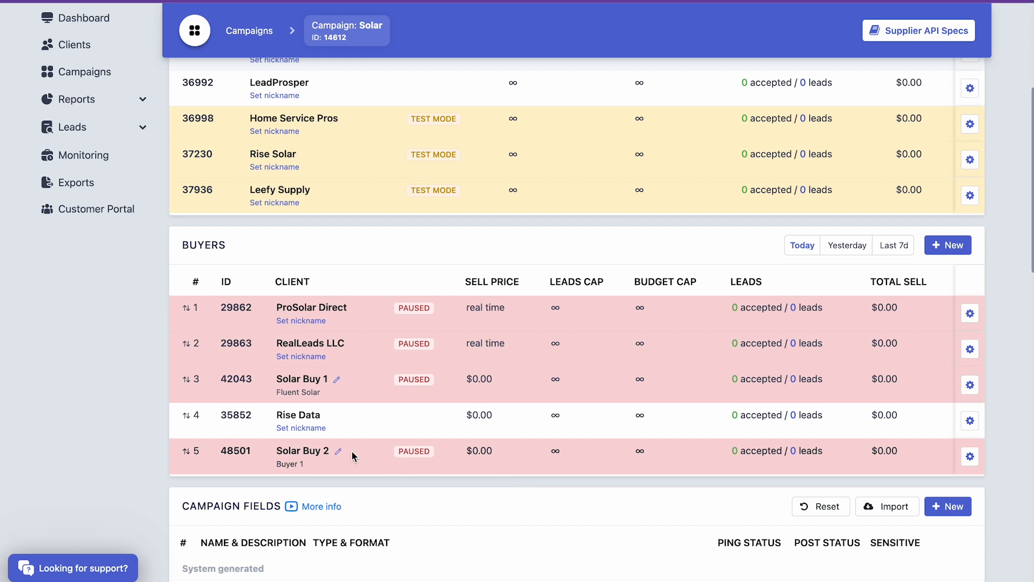
pyautogui.click(310, 456)
pyautogui.click(914, 94)
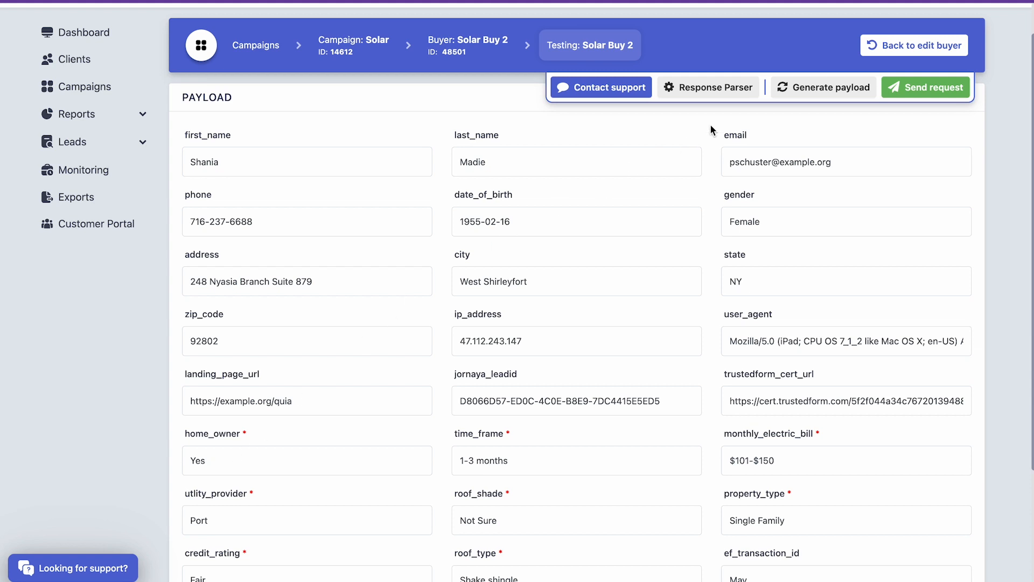
# - Generate a fresh test payload, set home_owner to Other in it and send the request
pyautogui.click(781, 93)
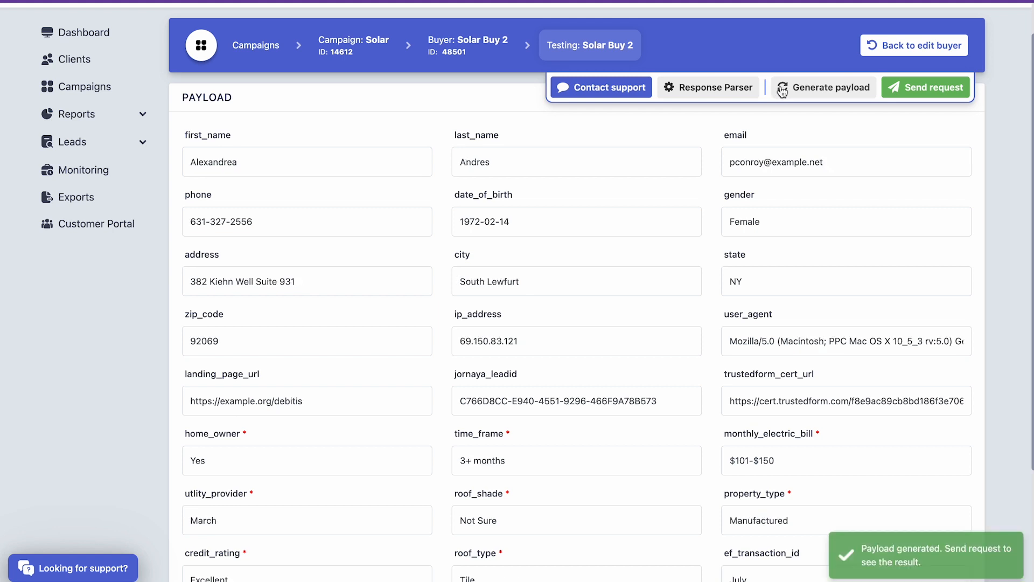
pyautogui.click(783, 92)
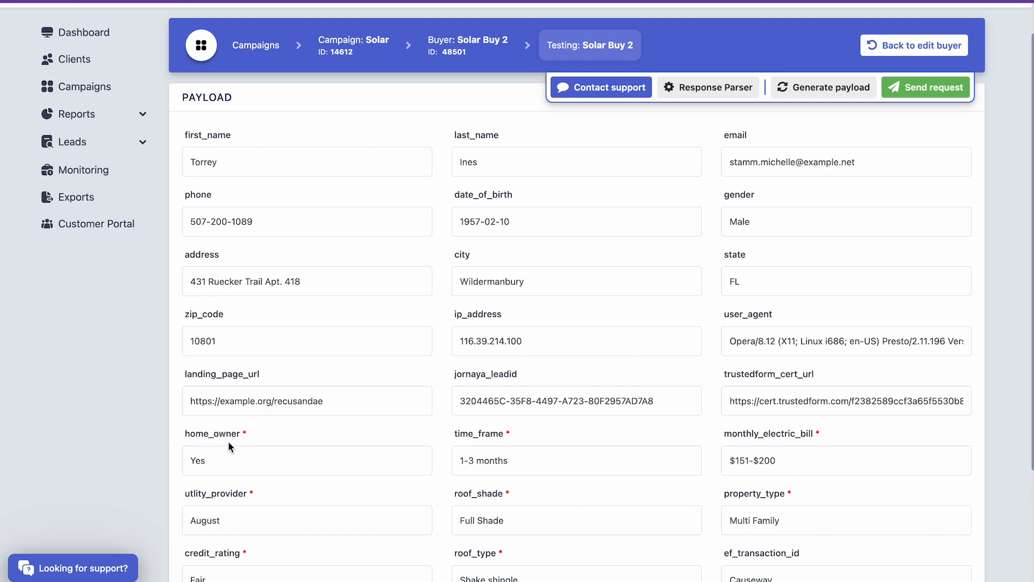
pyautogui.doubleClick(230, 457)
pyautogui.write('Other')
pyautogui.click(914, 92)
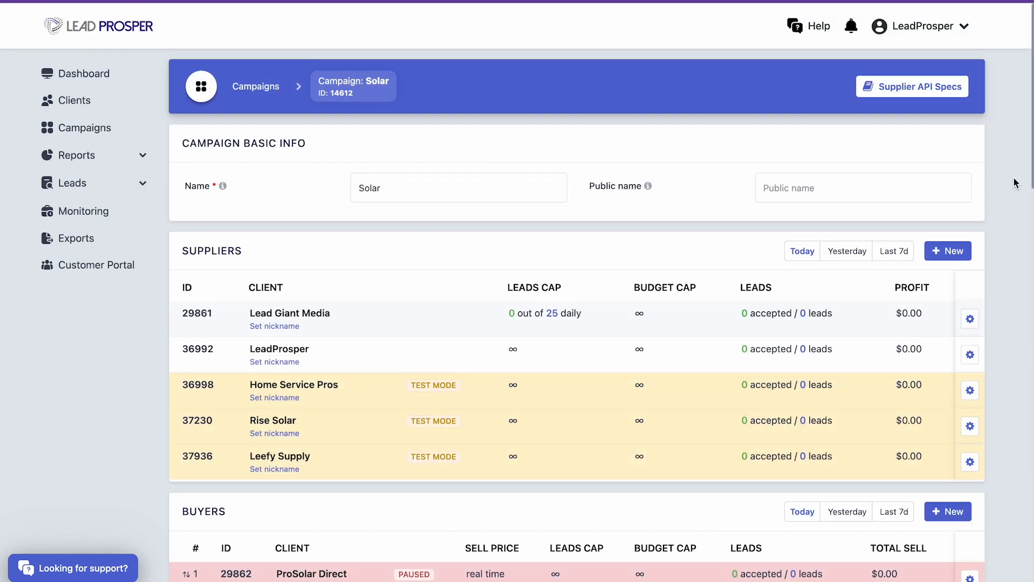
# - Expand the complete list of campaign fields in the Solar campaign and look through the manually created ones
pyautogui.scroll(-4, 1015, 183)
pyautogui.scroll(-7, 1015, 183)
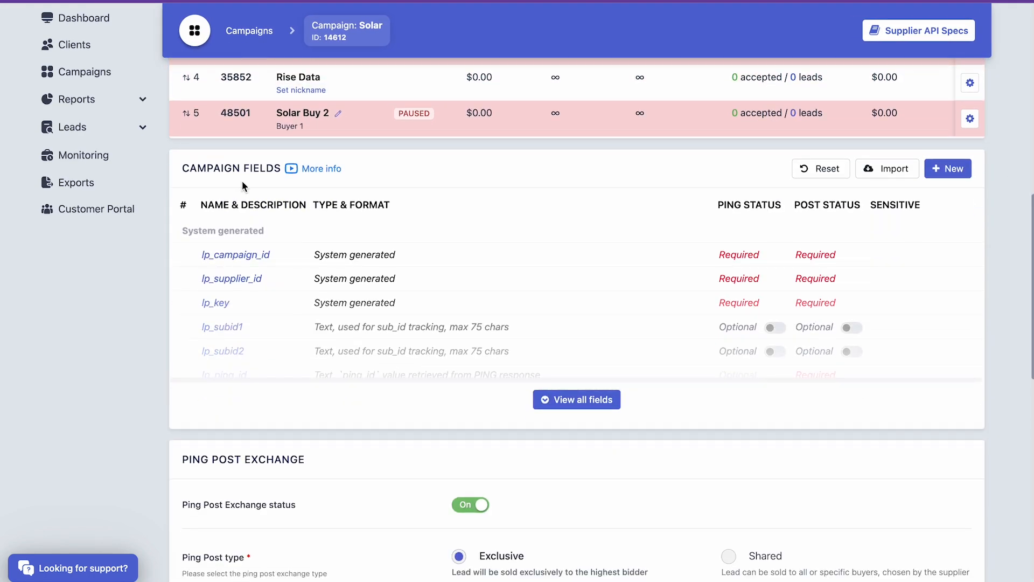
pyautogui.click(599, 402)
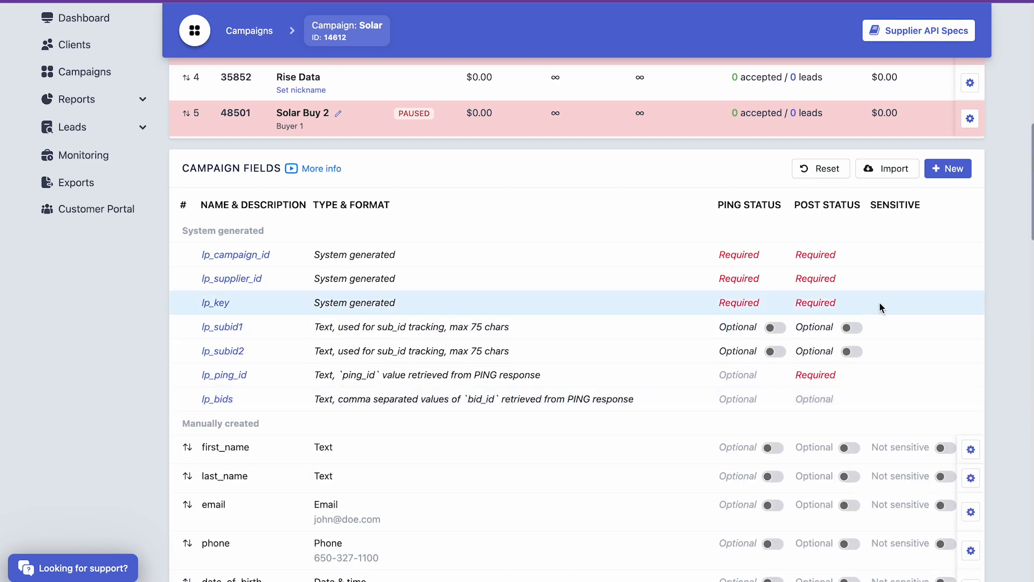
pyautogui.scroll(-10, 1004, 279)
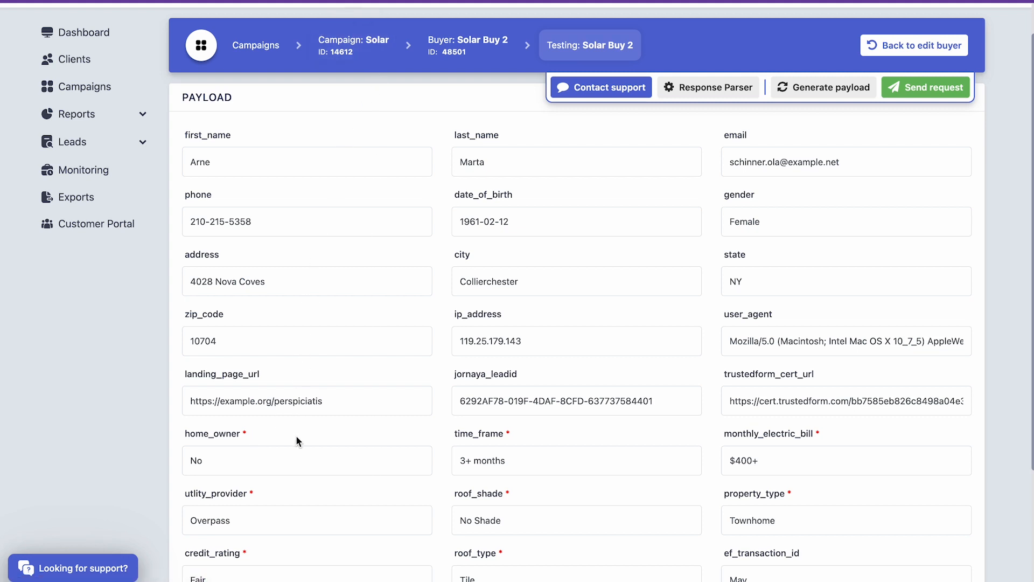
# - Set home_owner to Yes and state to FL in the test payload and send the request
pyautogui.doubleClick(249, 463)
pyautogui.write('Yes')
pyautogui.click(749, 284)
pyautogui.doubleClick(748, 285)
pyautogui.write('FL')
pyautogui.scroll(2, 793, 250)
pyautogui.click(934, 132)
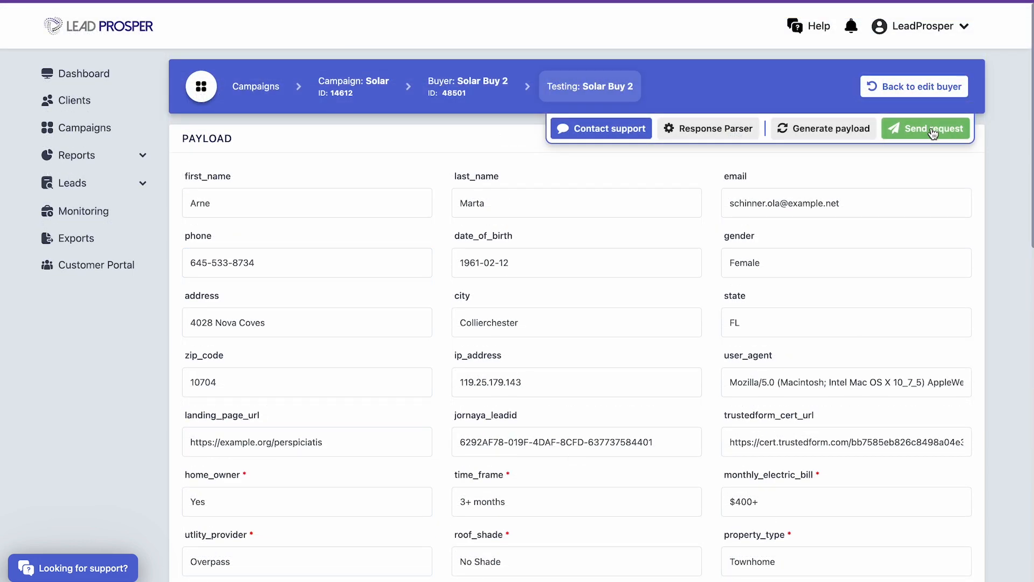
# - Examine the test result's possible issues, the buyer's response message and the phone value in the sent payload
pyautogui.scroll(-14, 932, 131)
pyautogui.scroll(1, 977, 146)
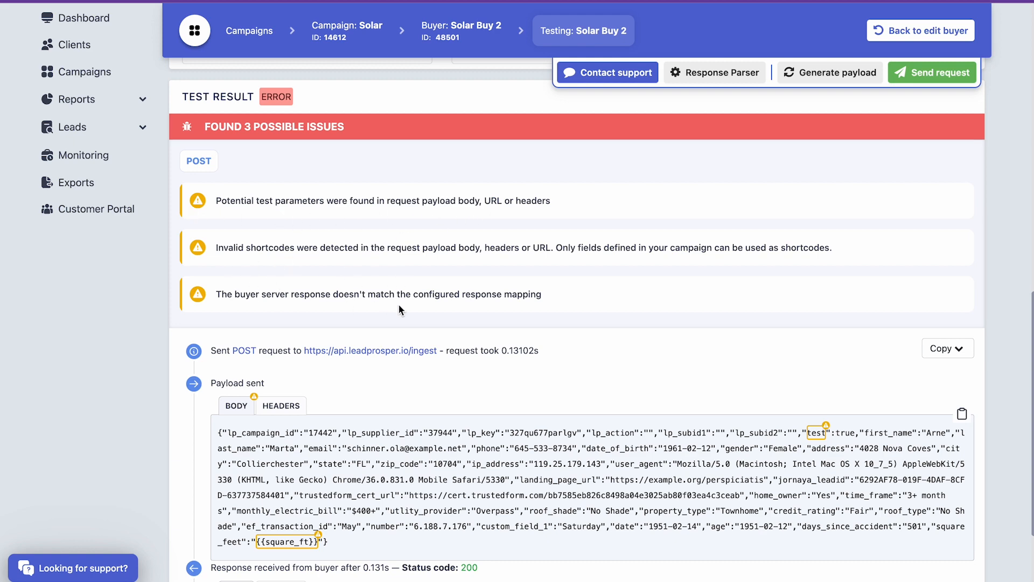
pyautogui.scroll(-3, 409, 305)
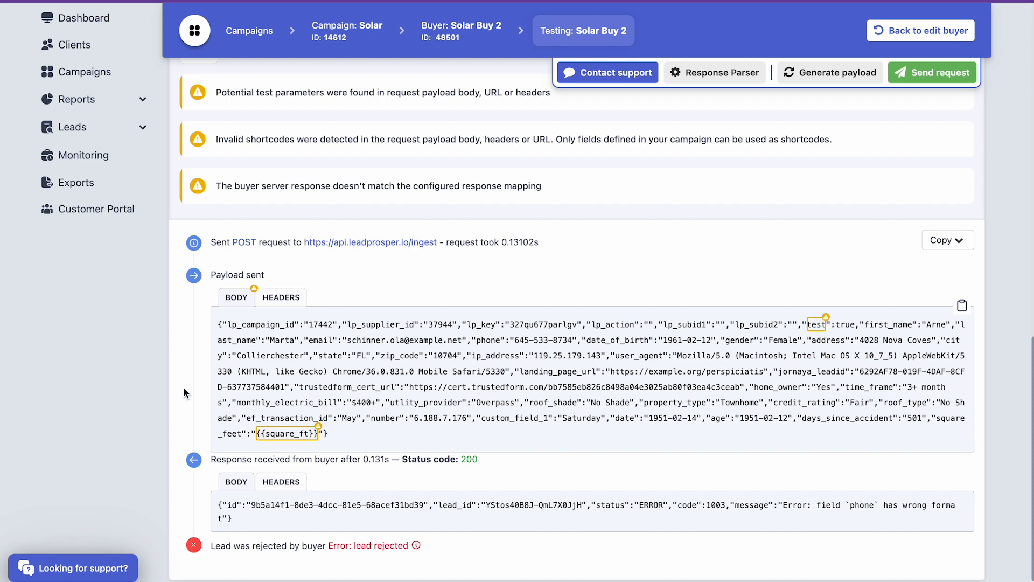
pyautogui.scroll(2, 183, 387)
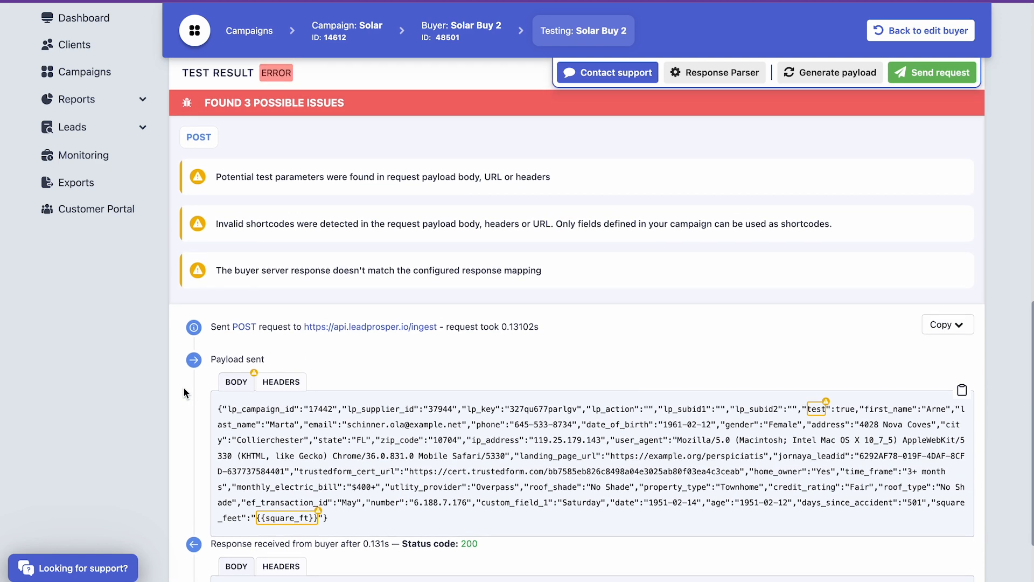
pyautogui.scroll(-1, 184, 393)
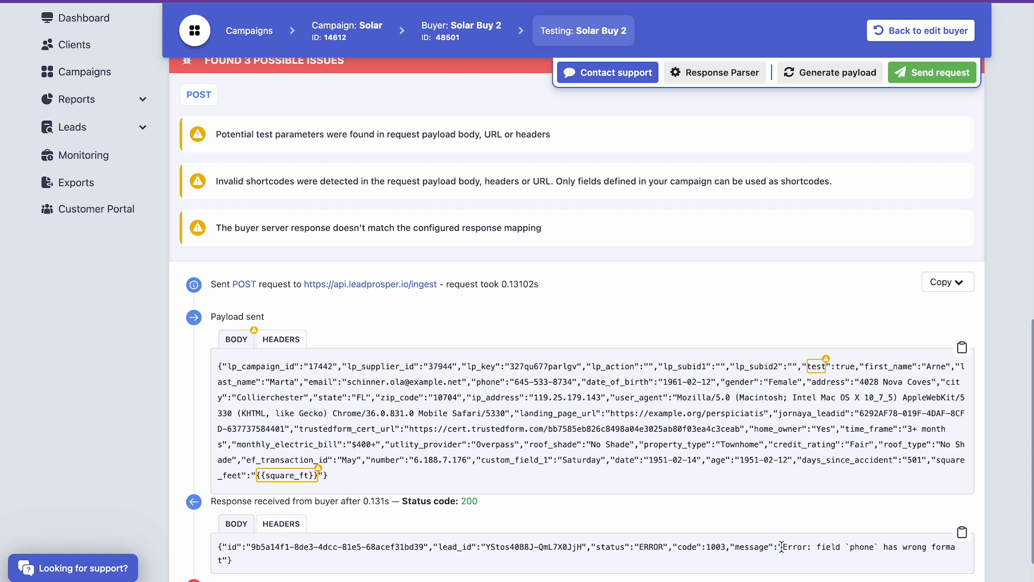
pyautogui.moveTo(783, 546); pyautogui.dragTo(845, 562)
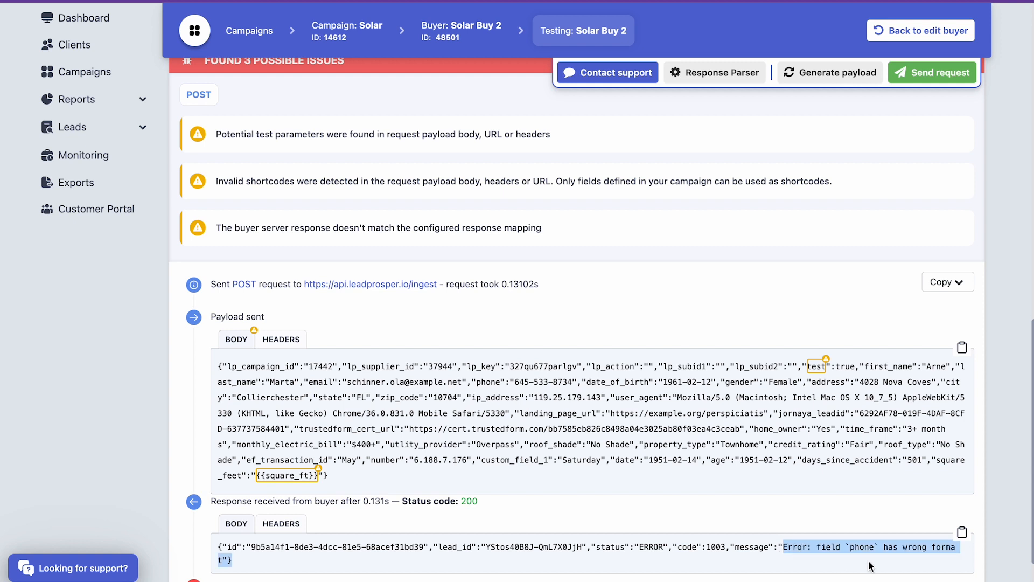
pyautogui.click(869, 565)
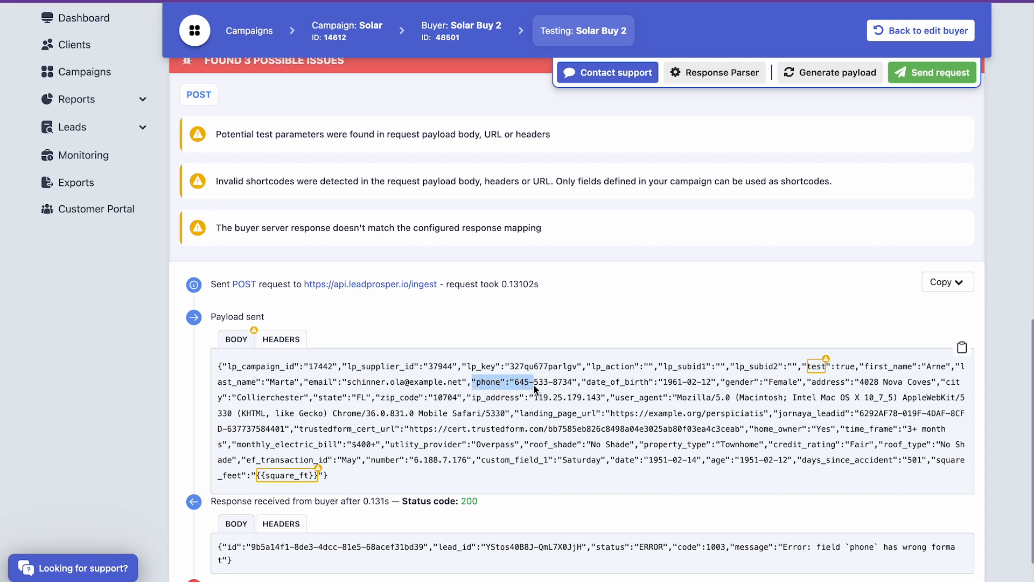
pyautogui.moveTo(570, 389); pyautogui.dragTo(577, 389)
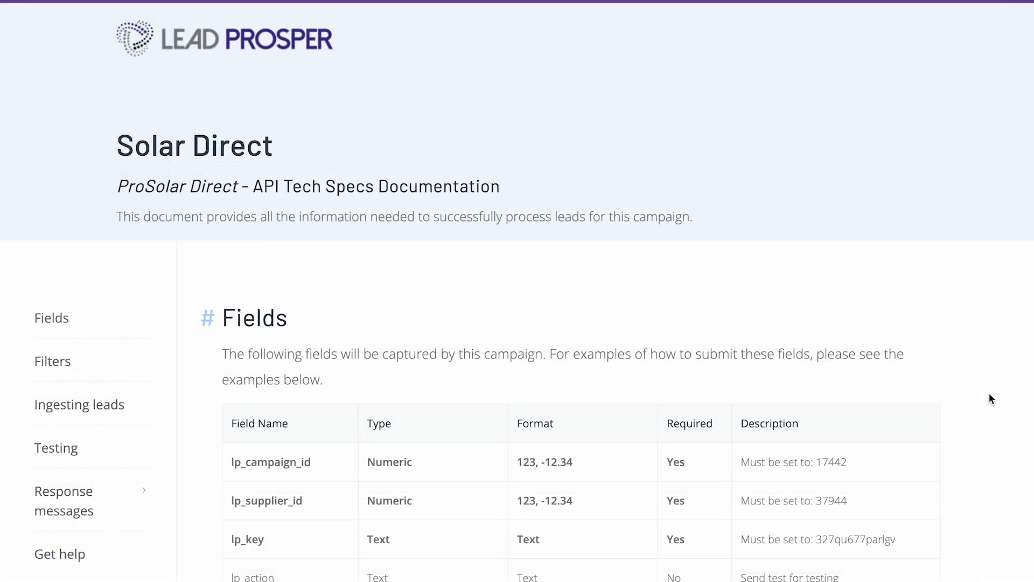
# - Check the field formats in the Solar Direct API specs and open the transformers reference from the buyer's request configuration
pyautogui.scroll(-10, 989, 393)
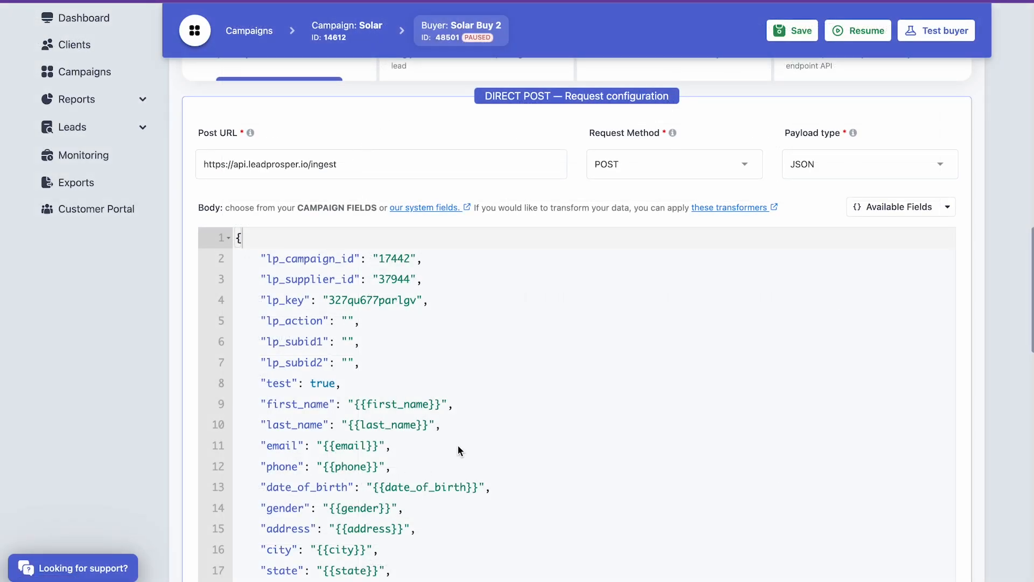
pyautogui.click(731, 209)
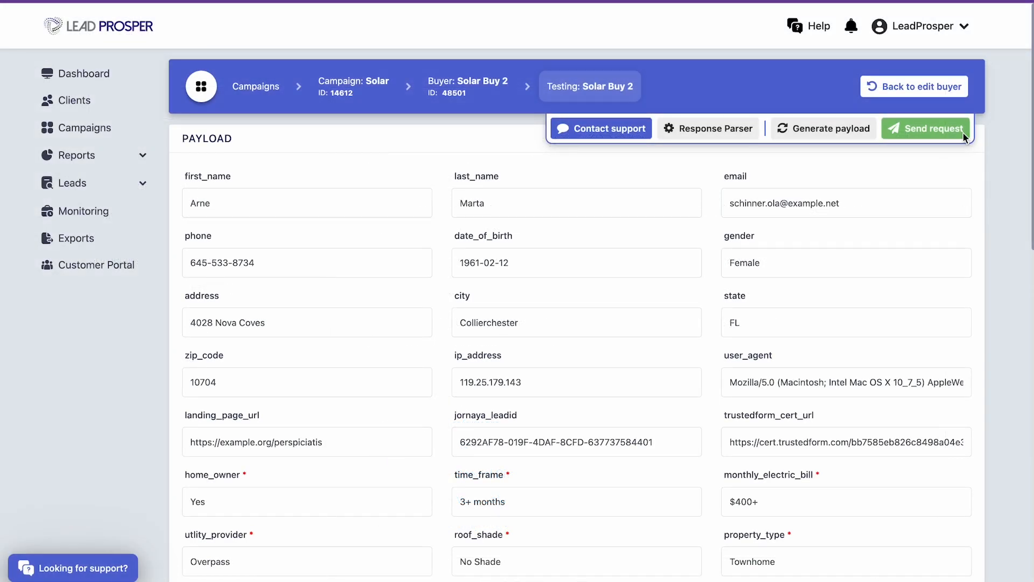
# - Send the test request to Solar Buy 2 again and review the buyer's response against the payload
pyautogui.click(963, 134)
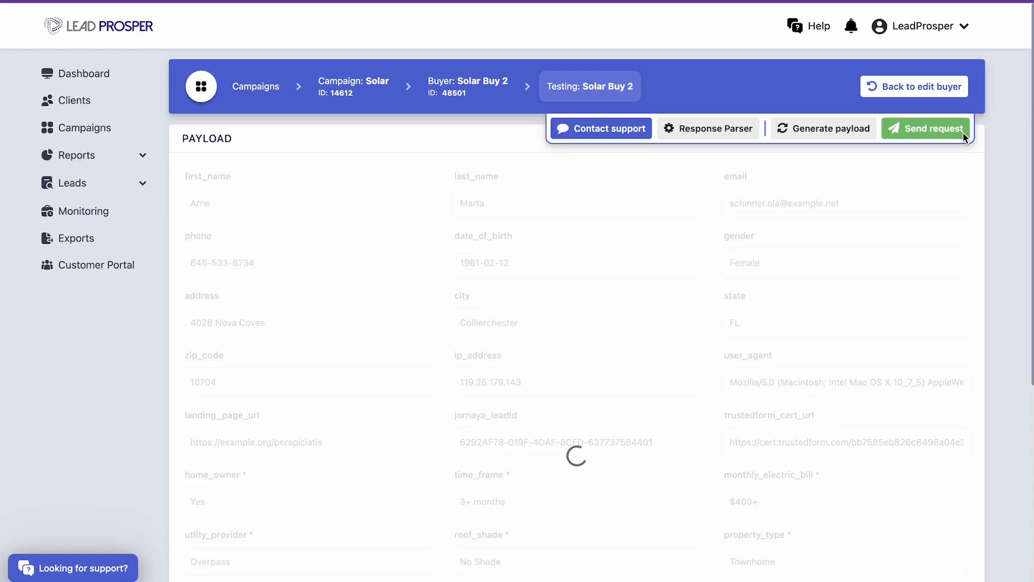
pyautogui.scroll(-3, 964, 135)
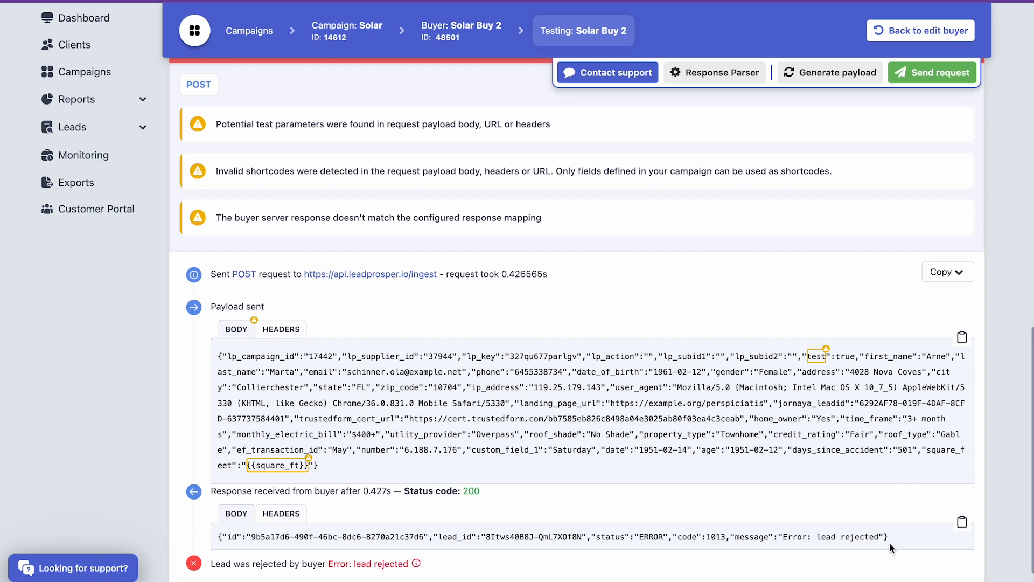
pyautogui.scroll(10, 889, 542)
pyautogui.scroll(3, 890, 542)
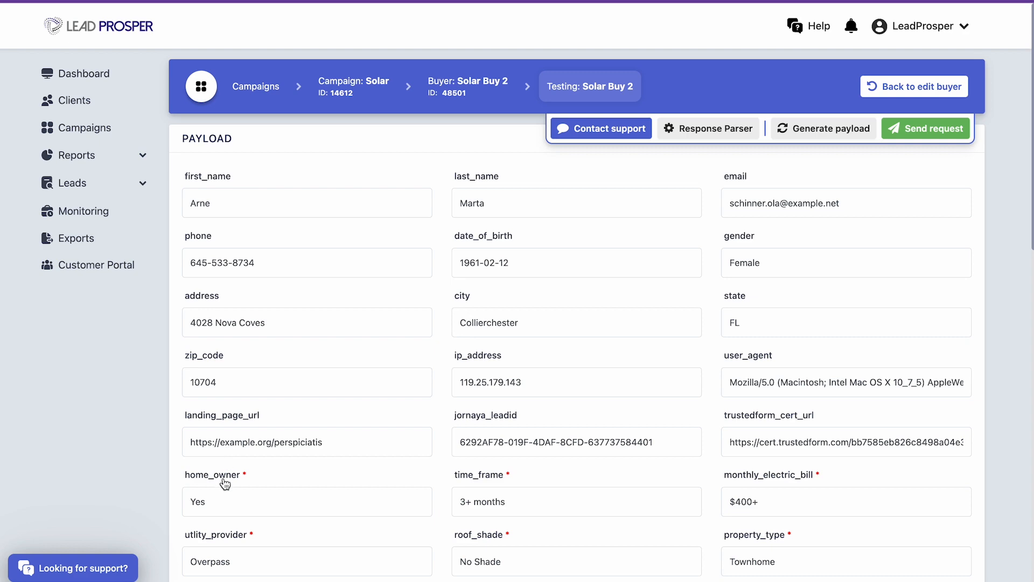
# - Copy everything from the test result and paste it into the Test Error for Buyer text document
pyautogui.scroll(-10, 991, 446)
pyautogui.click(965, 288)
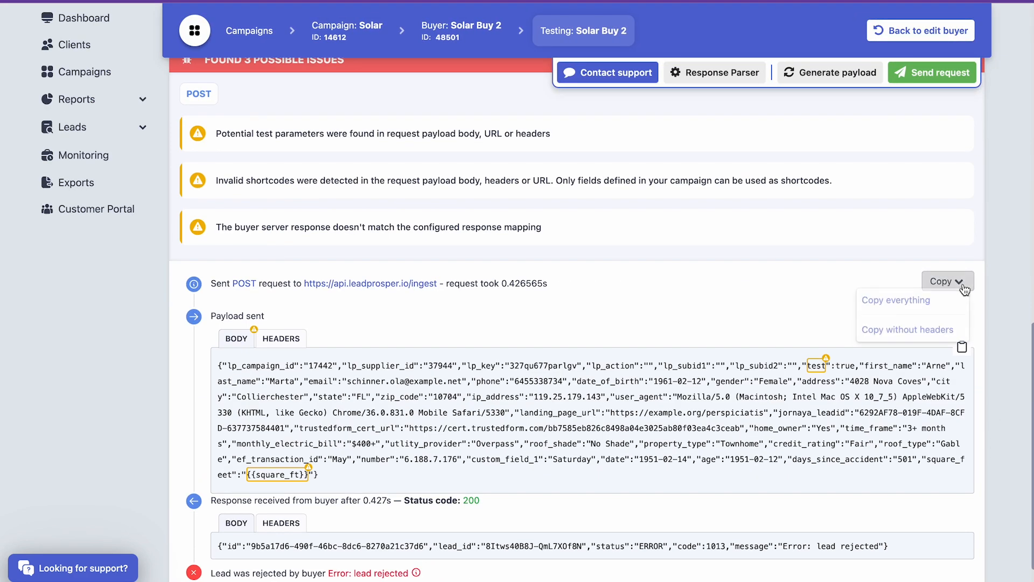
pyautogui.click(923, 301)
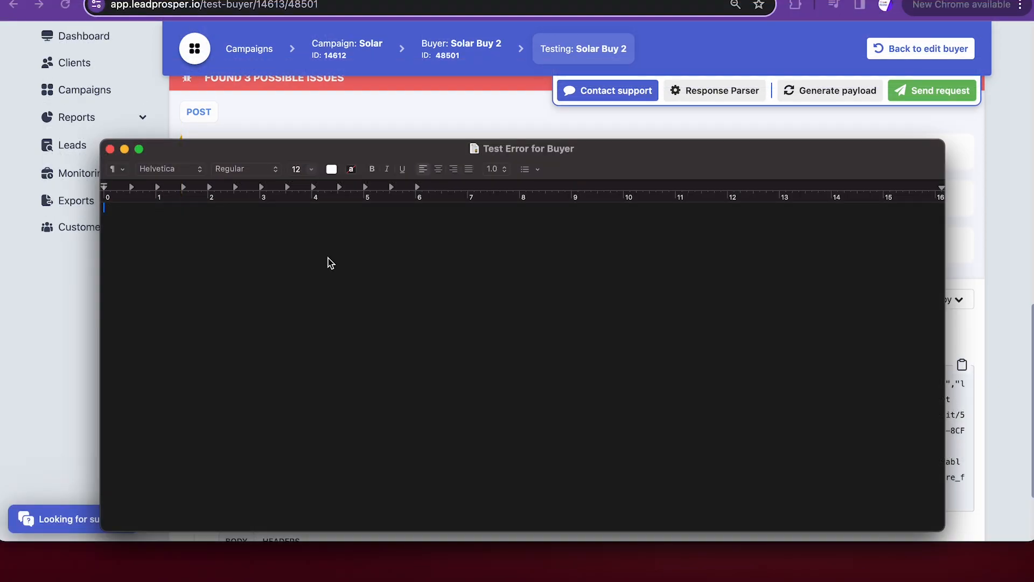
pyautogui.press('super+v')
# - Inspect the explanations for the flagged test parameter and the {{square_ft}} shortcode in the sent payload
pyautogui.scroll(-1, 413, 335)
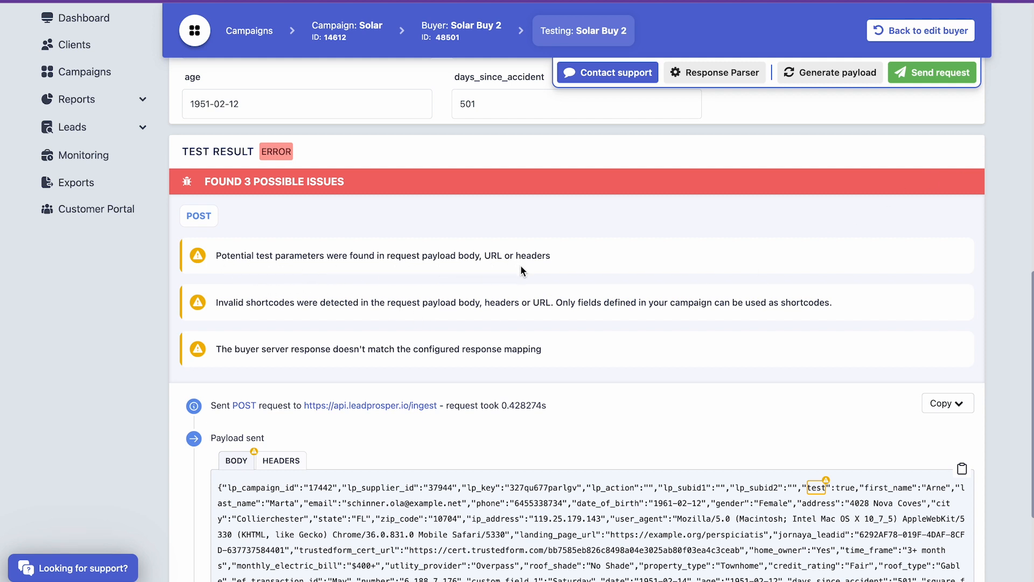
pyautogui.moveTo(820, 488)
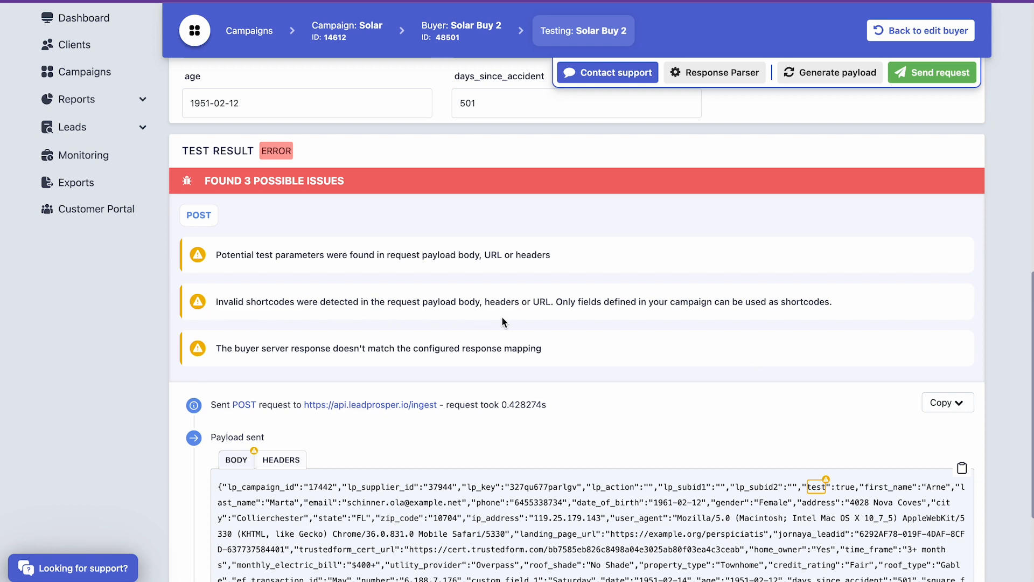
pyautogui.scroll(-2, 866, 312)
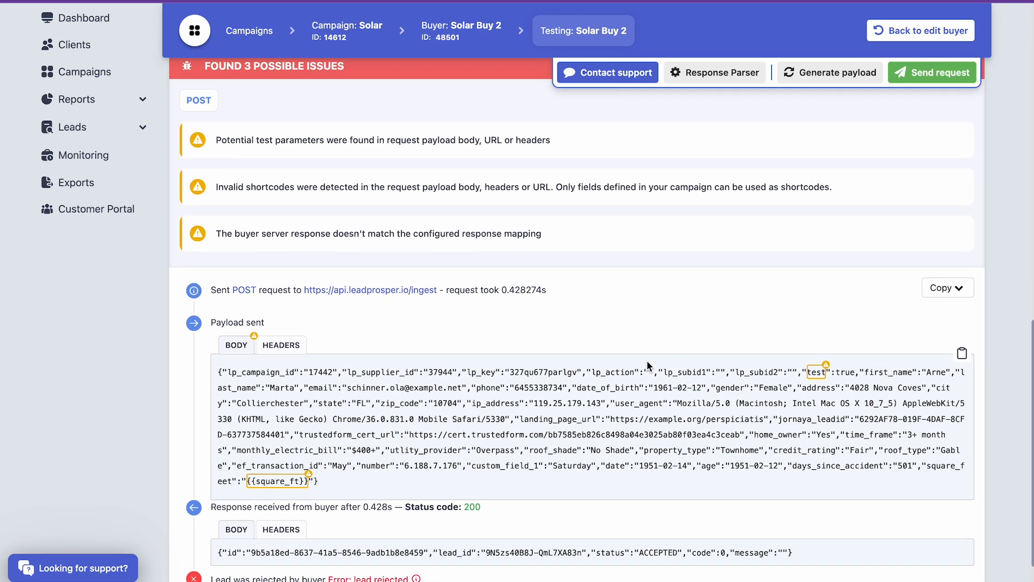
pyautogui.moveTo(281, 483)
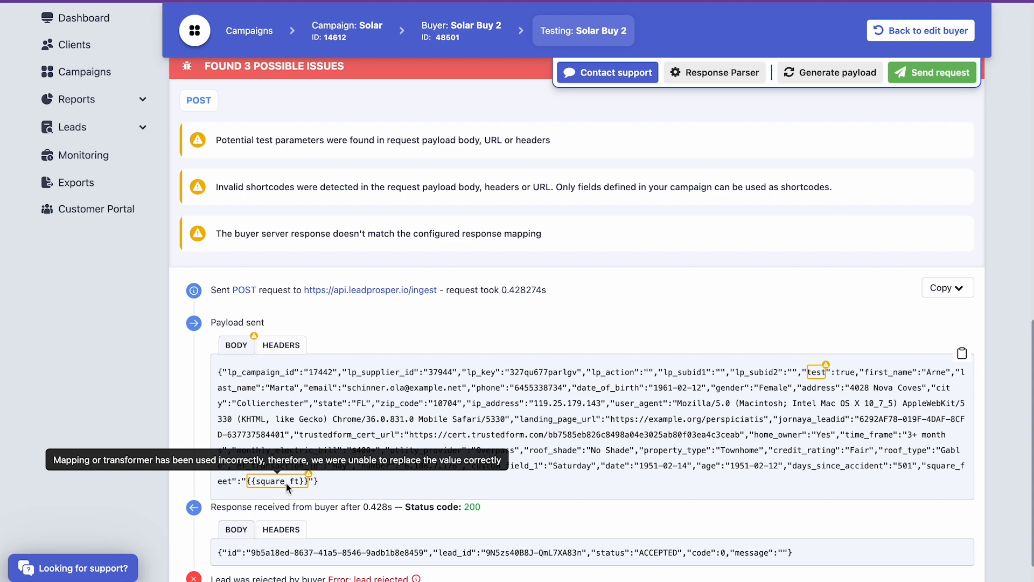
# - Delete the square_feet line from the Solar Buy 2 request body and send the test request again
pyautogui.click(989, 245)
pyautogui.click(441, 413)
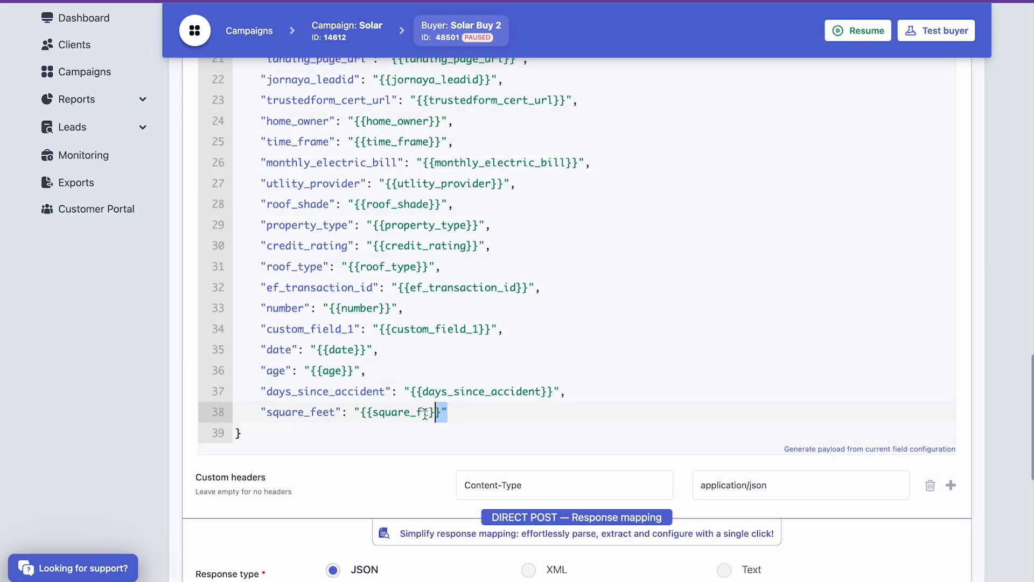
pyautogui.moveTo(441, 414); pyautogui.dragTo(197, 411)
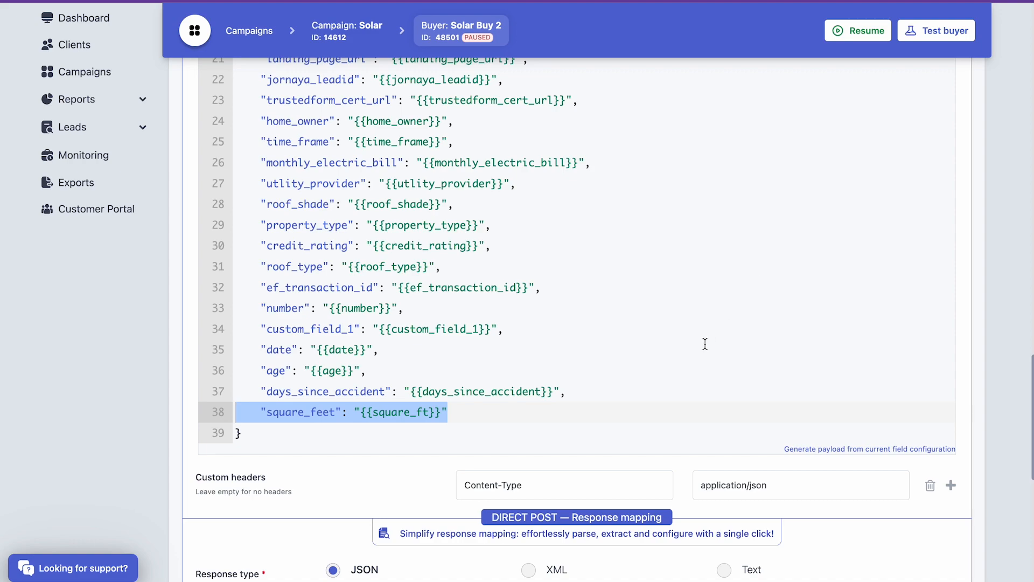
pyautogui.press('BackSpace')
pyautogui.press('BackSpace')
pyautogui.click(936, 30)
pyautogui.click(958, 132)
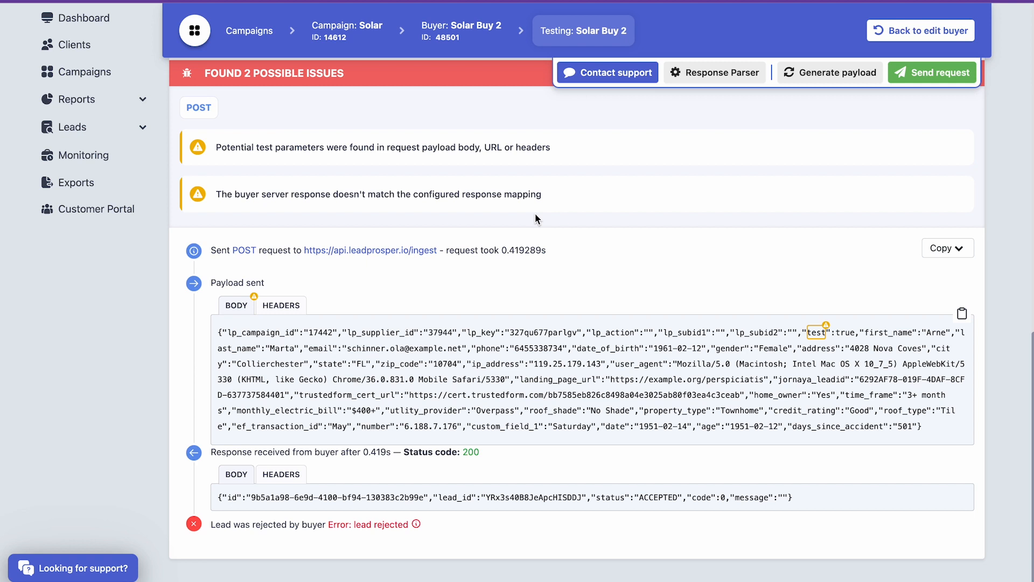
# - Load the buyer's response into the Response Parser and examine the parsed status field
pyautogui.click(726, 77)
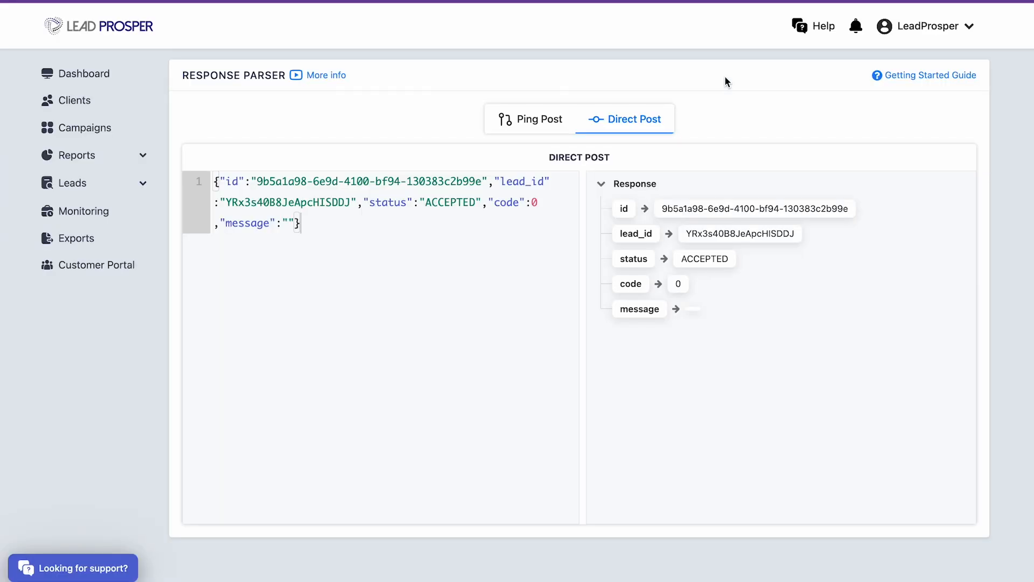
pyautogui.click(729, 261)
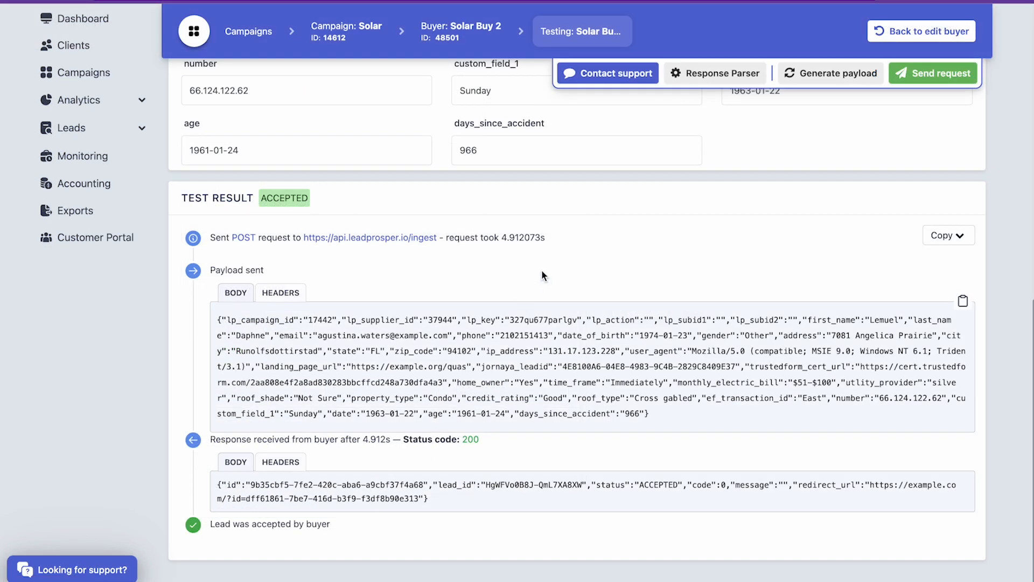
# - Copy everything from the accepted test result, paste it into the Send to Buyer text document and review the pasted content
pyautogui.click(936, 235)
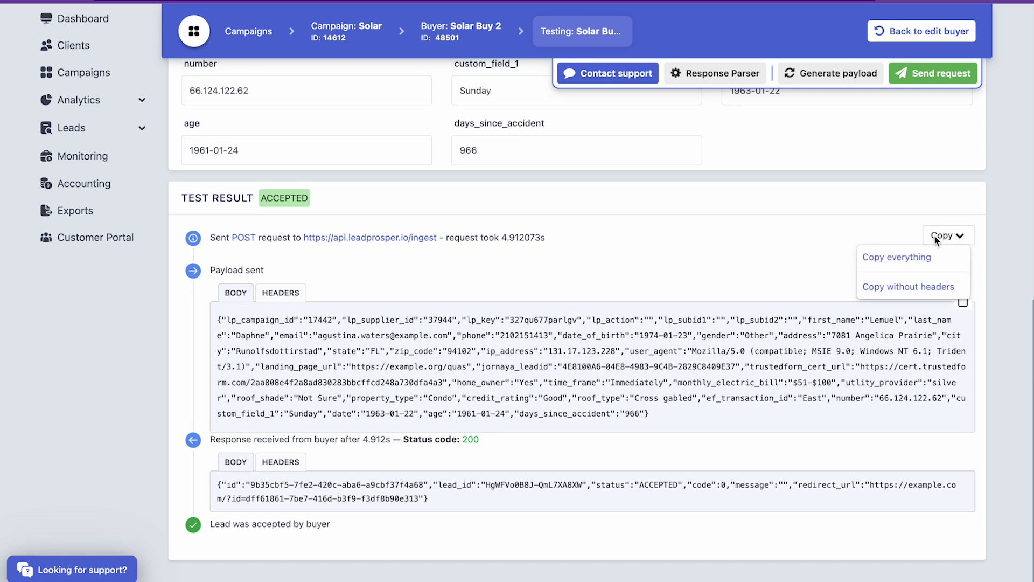
pyautogui.click(922, 261)
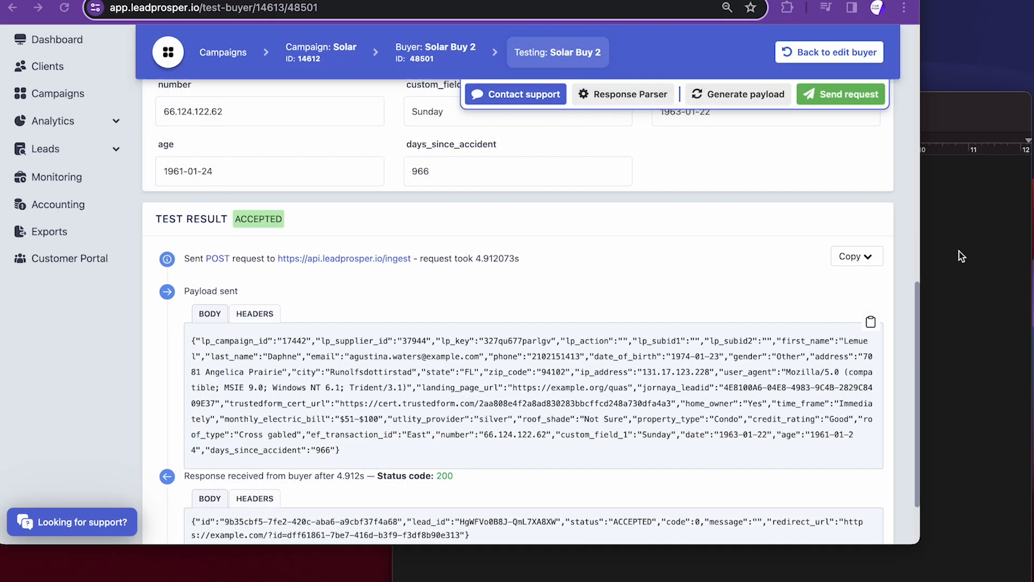
pyautogui.click(955, 263)
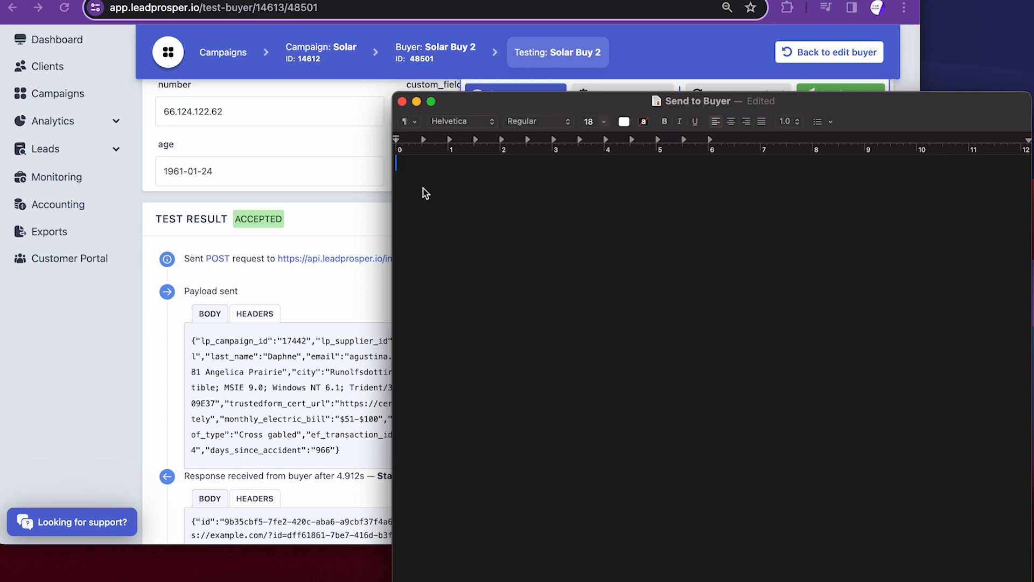
pyautogui.press('super+v')
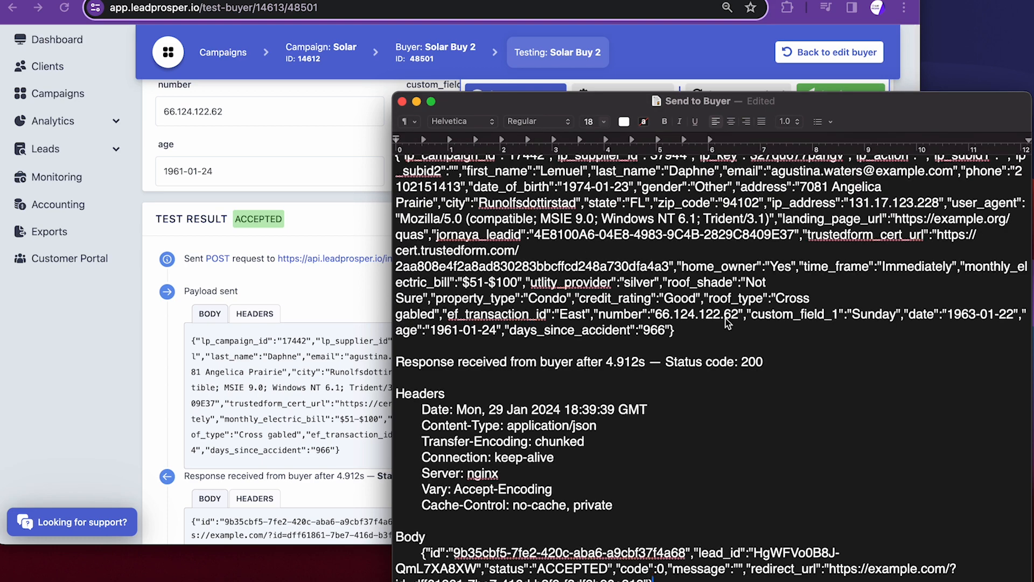
pyautogui.scroll(5, 728, 323)
pyautogui.scroll(1, 727, 323)
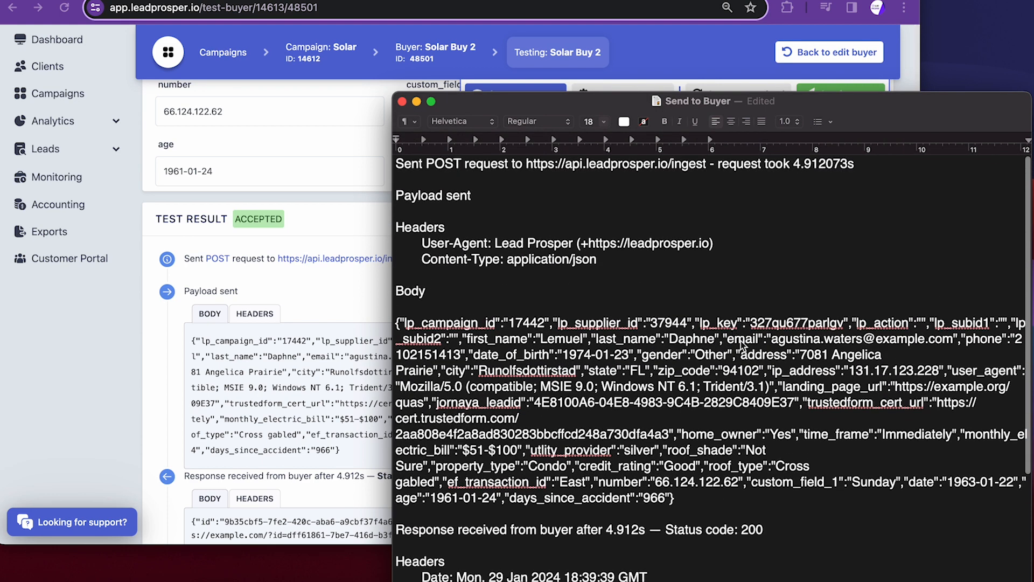
pyautogui.scroll(-2, 763, 384)
pyautogui.scroll(-3, 763, 384)
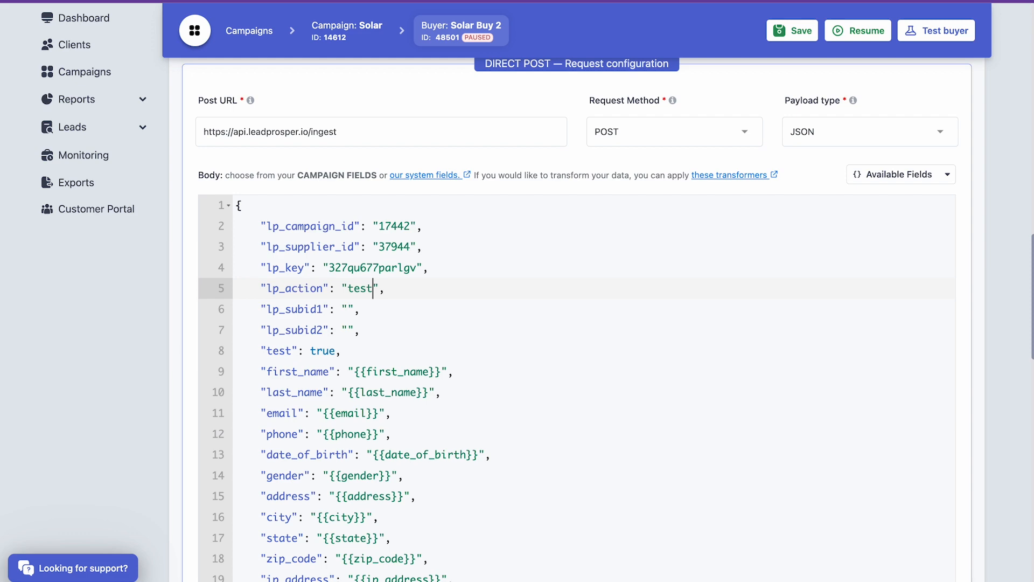
# - Clear the test value from the lp_action parameter in the Solar Buy 2 request body
pyautogui.press('BackSpace')
pyautogui.press('BackSpace')
pyautogui.press('BackSpace')
pyautogui.press('BackSpace')
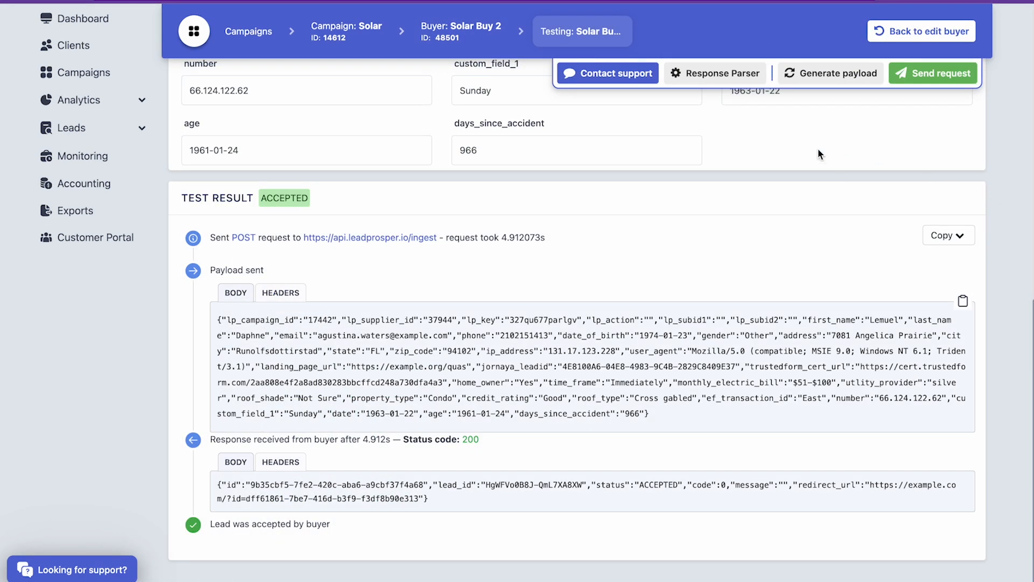
# - Return to the Solar campaign and resume the paused Solar Buy 2 buyer
pyautogui.click(368, 30)
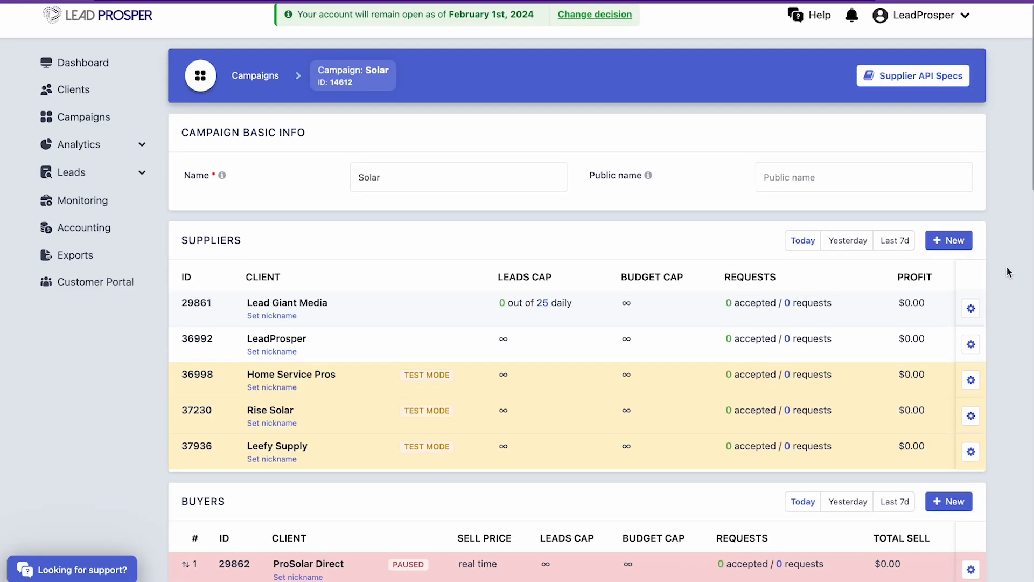
pyautogui.scroll(-7, 1007, 266)
pyautogui.click(970, 320)
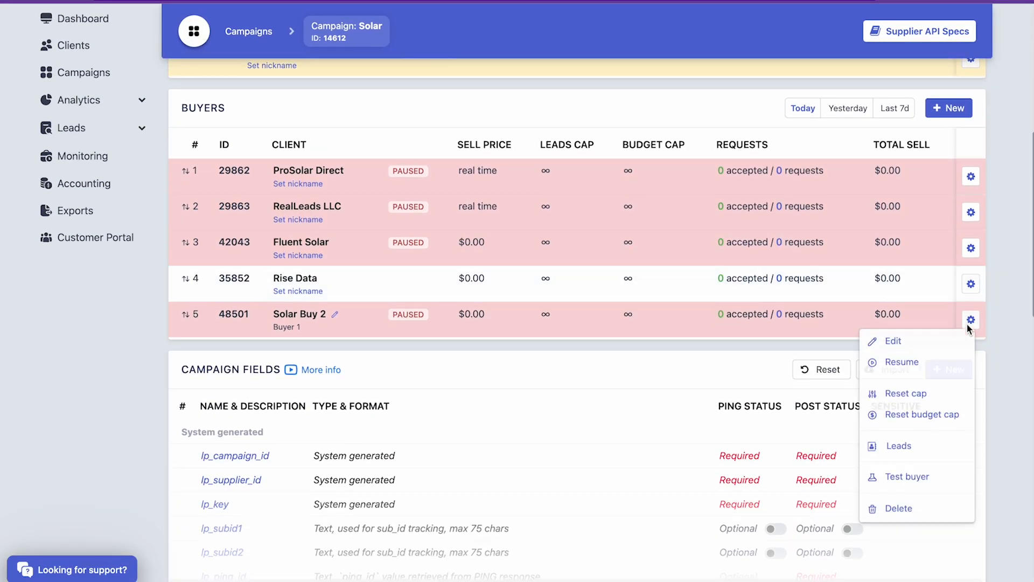
pyautogui.click(908, 363)
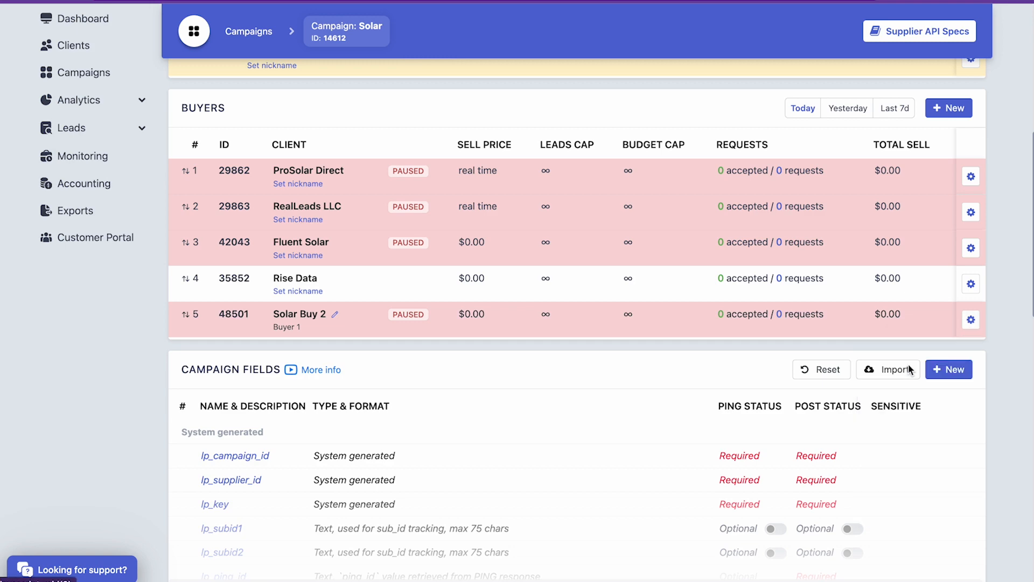